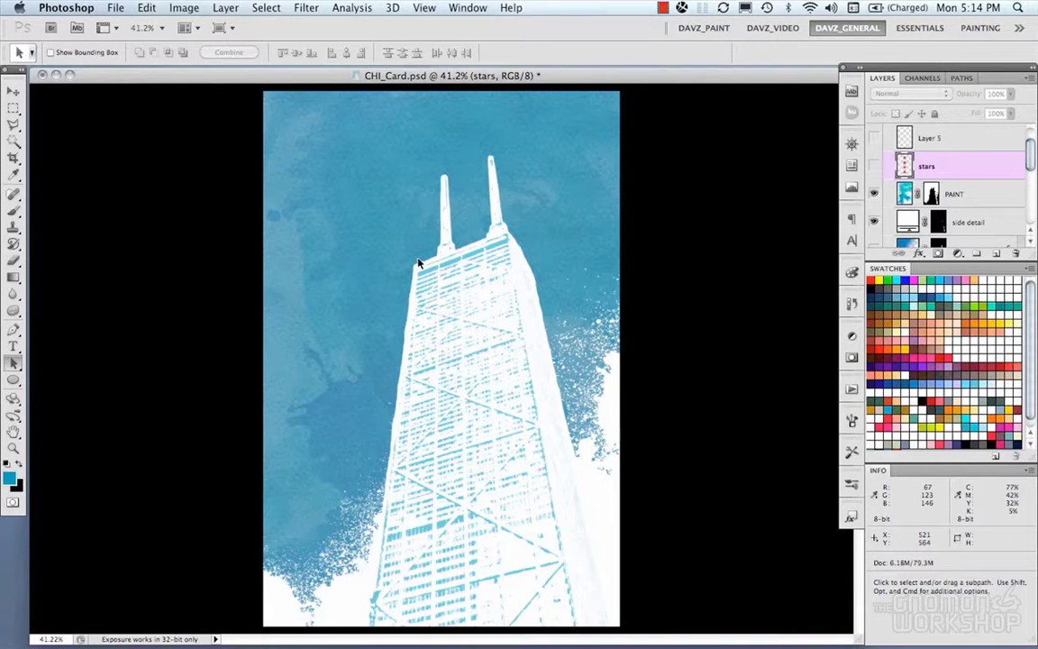
- Turn on the red stars layer so the four stars appear down the tower
click(873, 167)
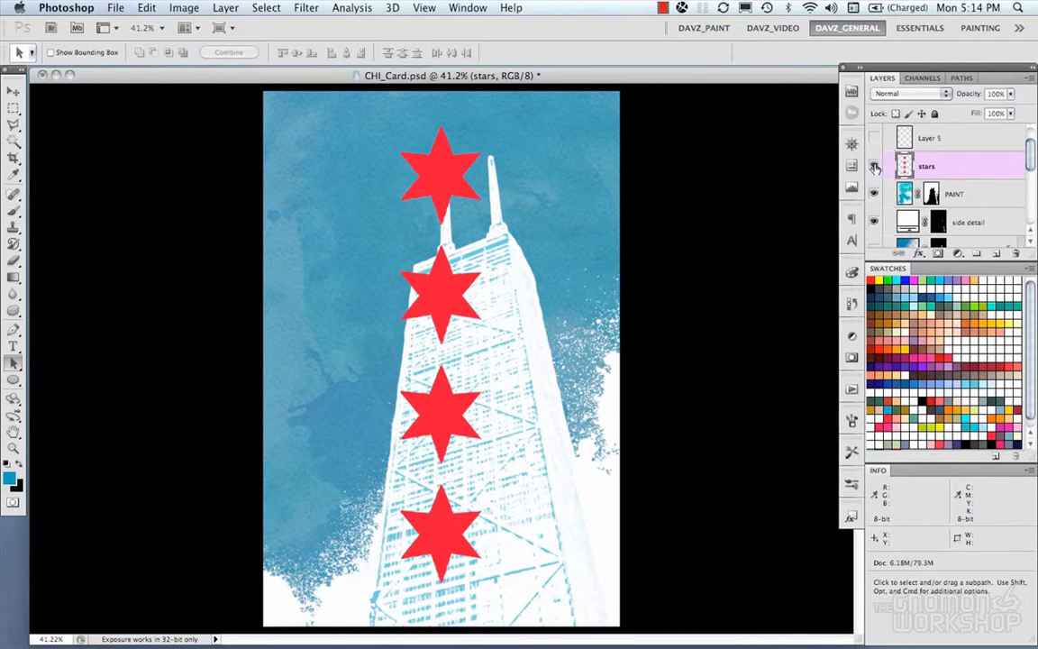
- Check the stars layer, then select the whole canvas to copy the four red stars
click(875, 167)
click(875, 168)
key(super+a)
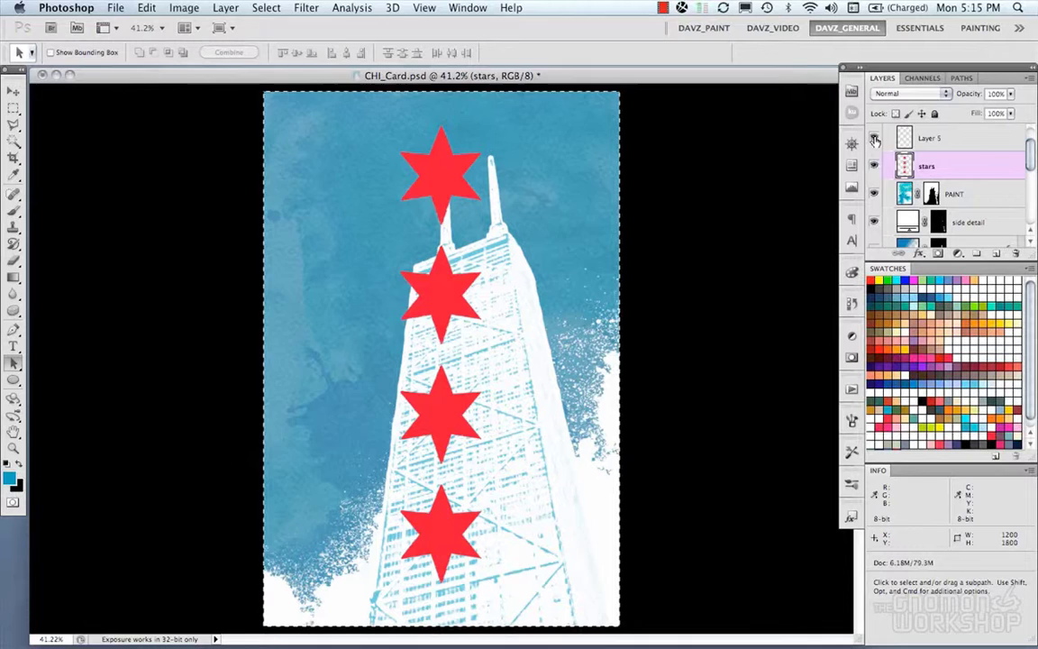
- Hide the stars layer and rename the empty Layer 5 to 'perspective'
click(933, 138)
click(874, 165)
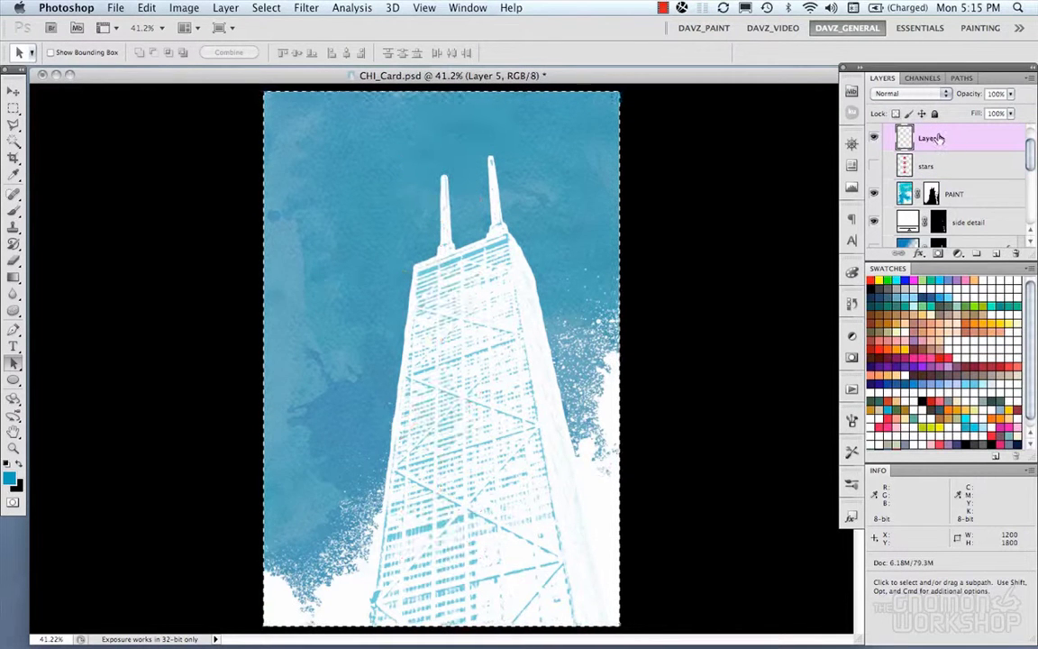
double_click(933, 138)
text(penspective)
key(Return)
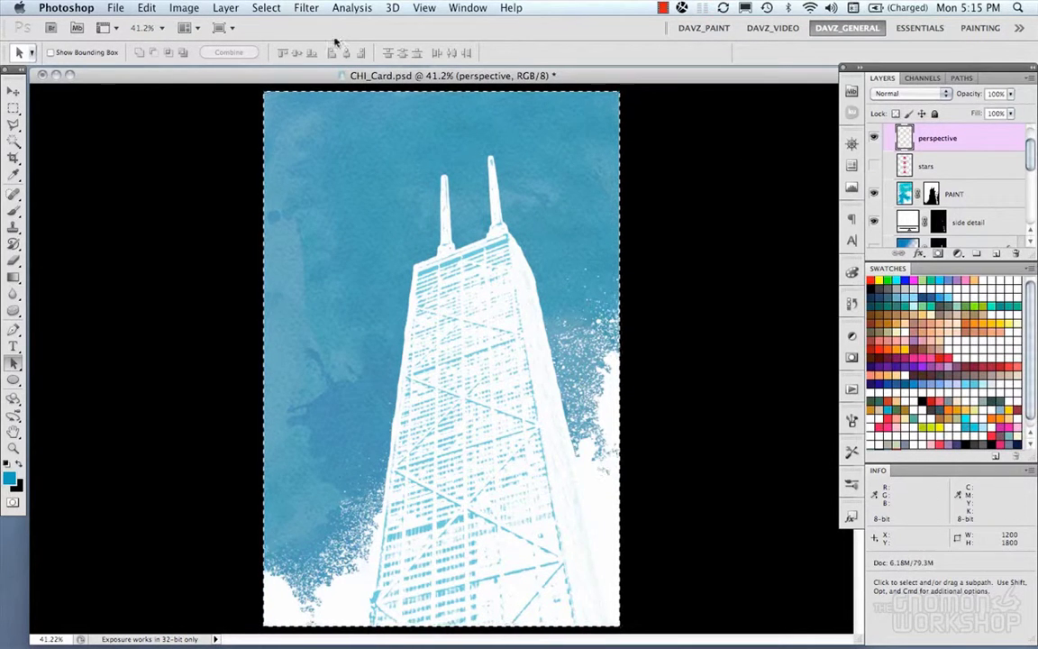
- Open Vanishing Point and draw a four-corner plane from the tower's roof to its base
click(307, 7)
click(325, 126)
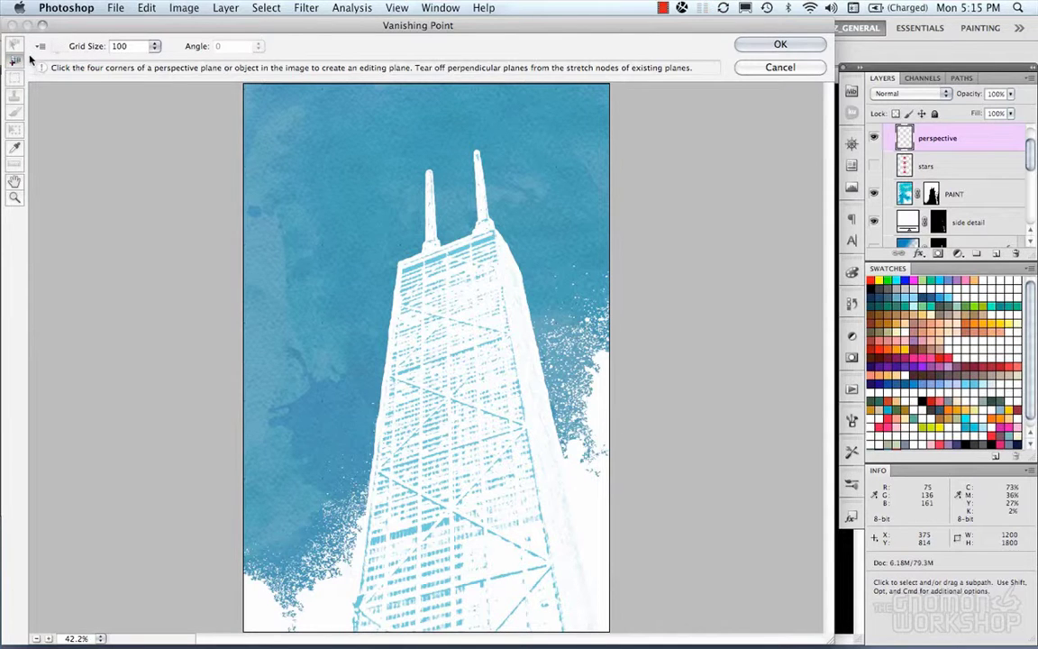
click(16, 61)
click(396, 261)
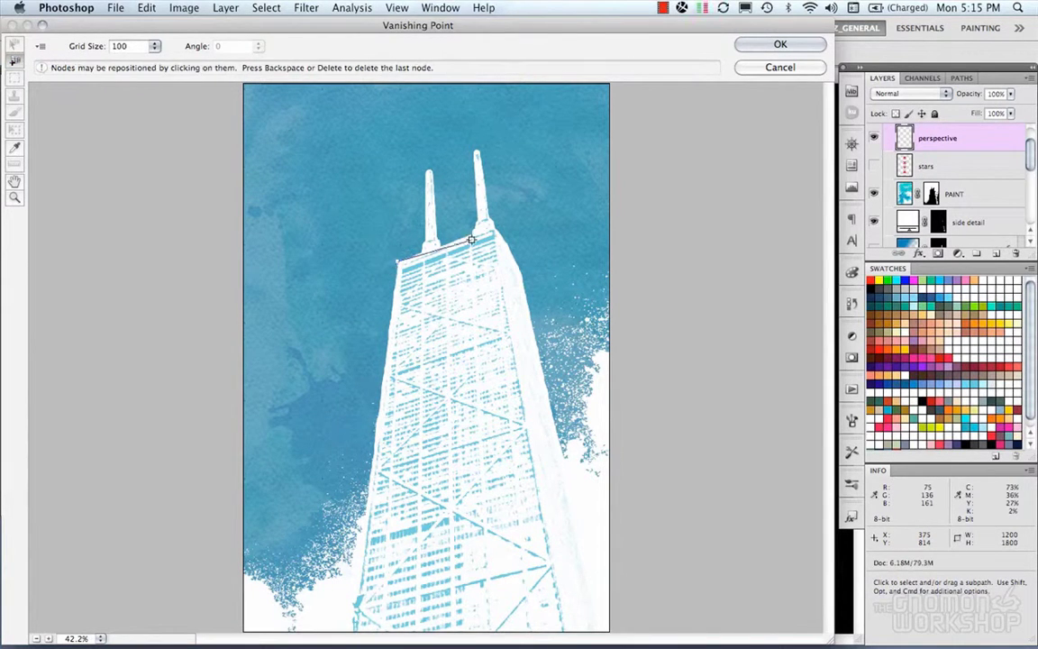
click(494, 232)
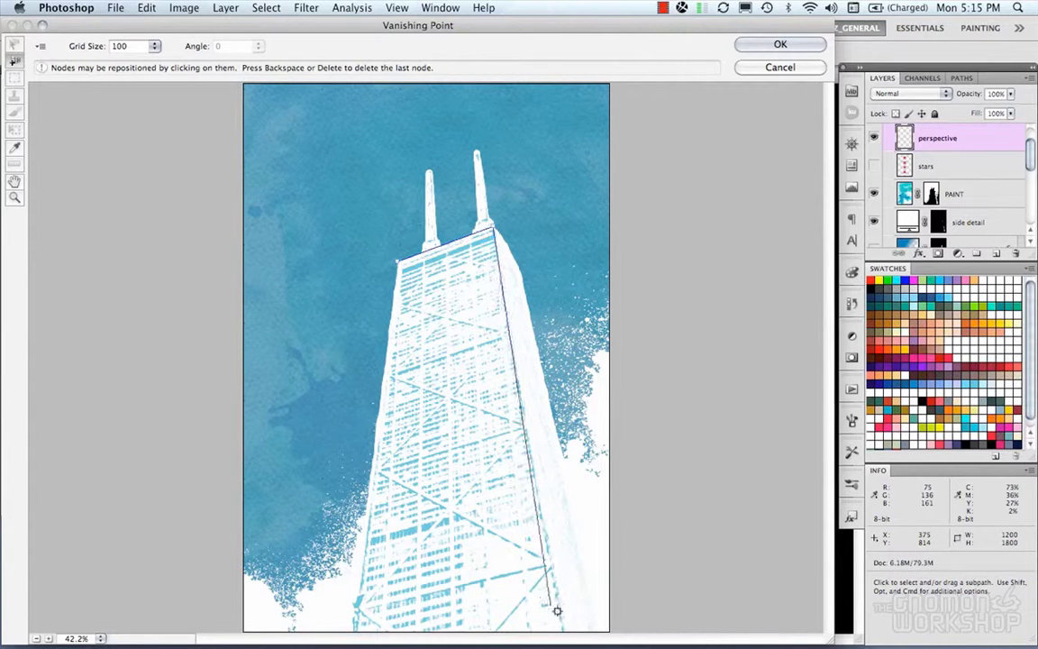
click(563, 628)
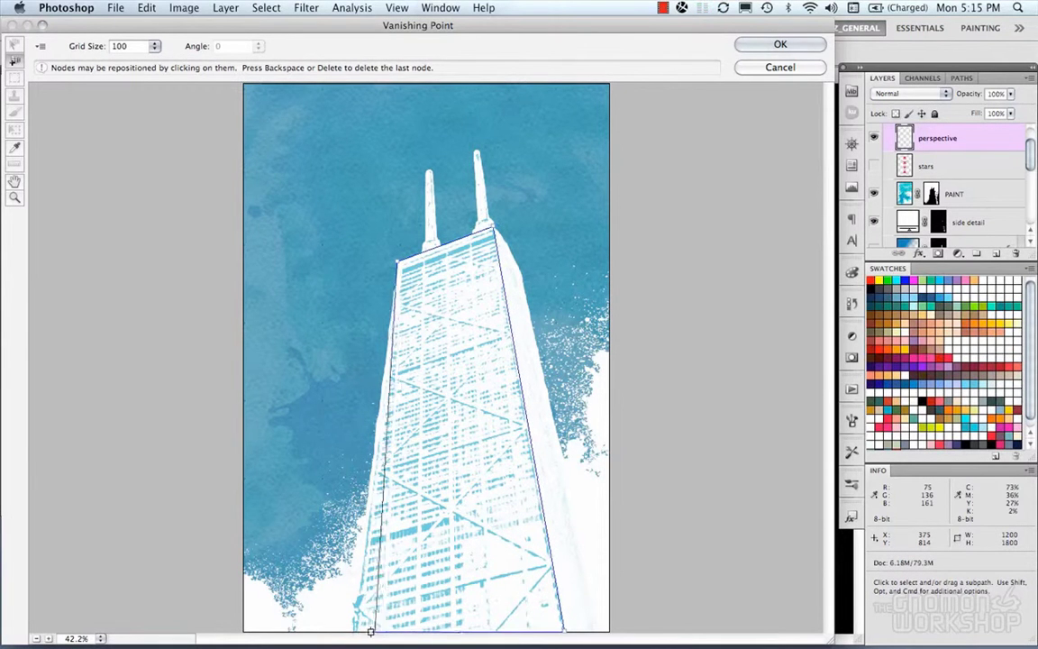
click(356, 632)
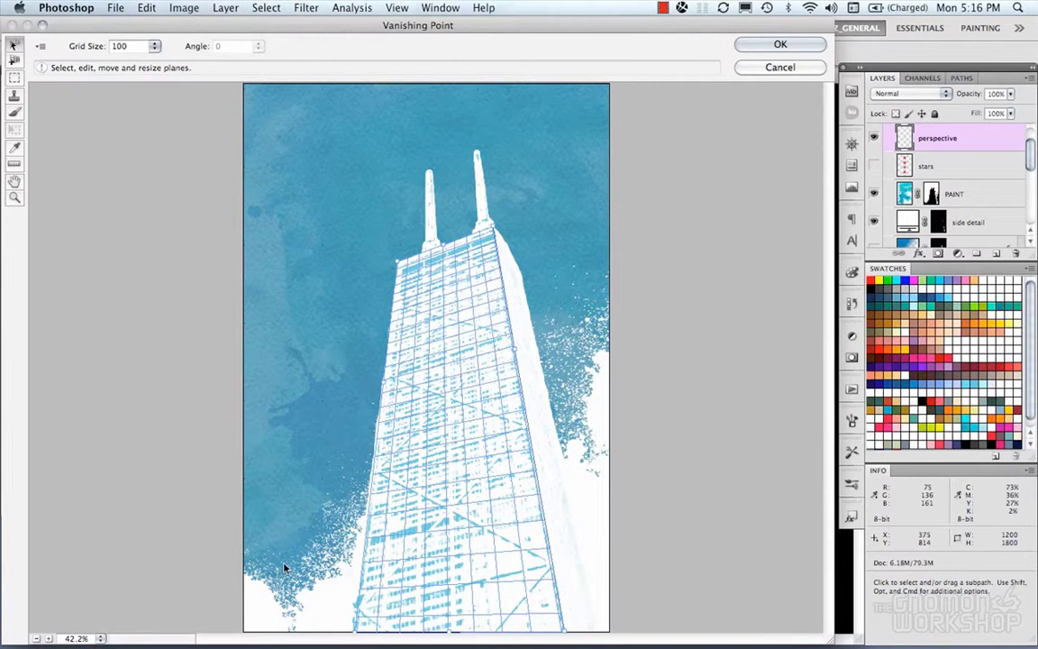
key(super+minus)
key(super+plus)
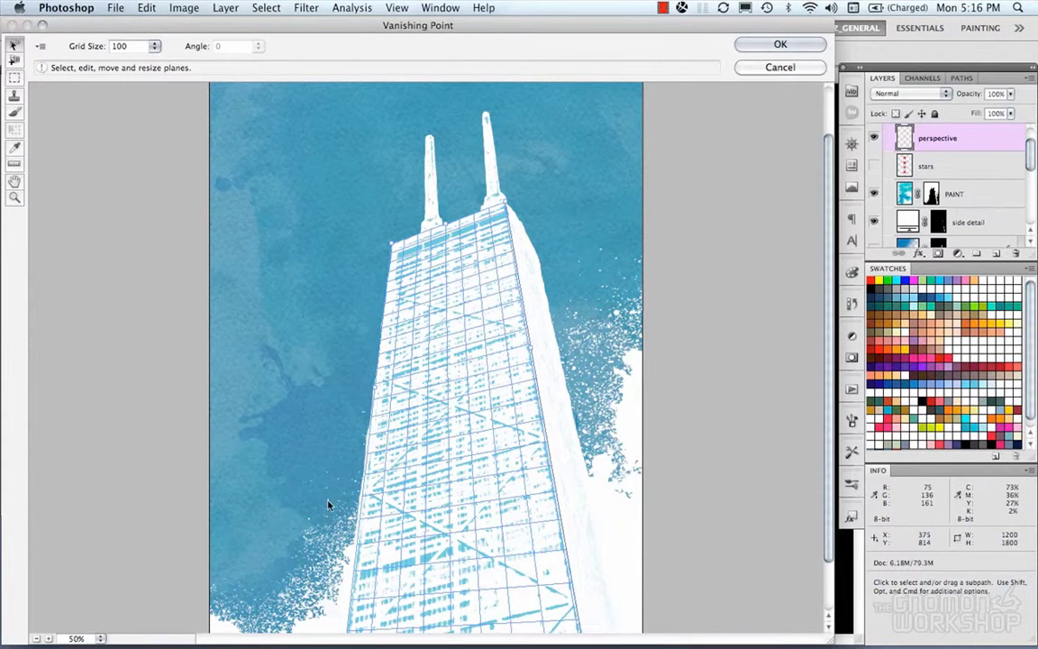
key(z)
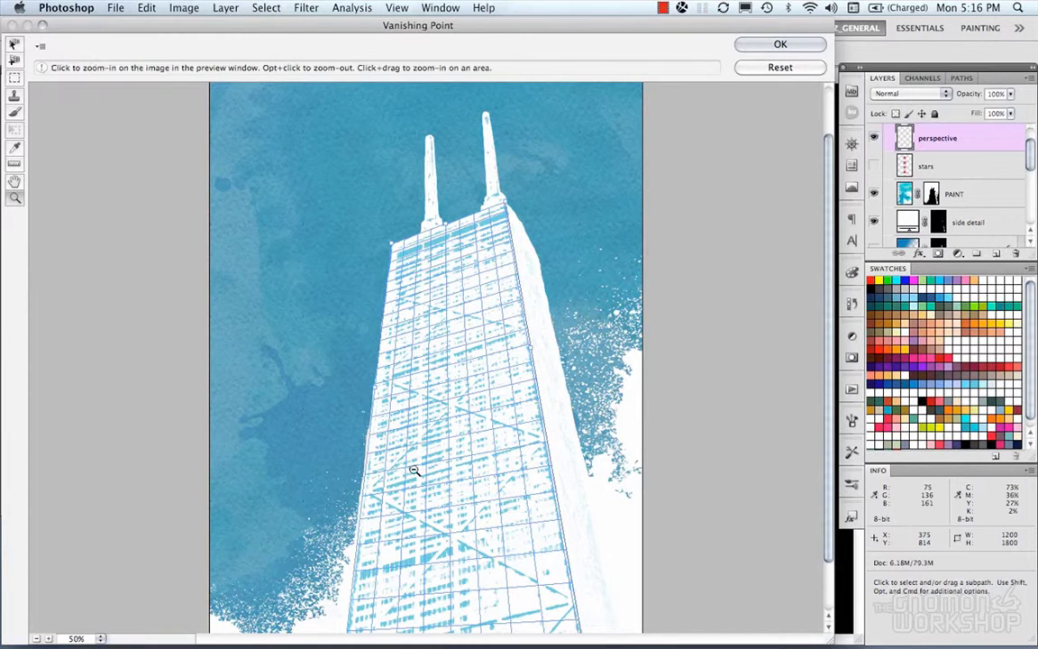
alt+click(423, 372)
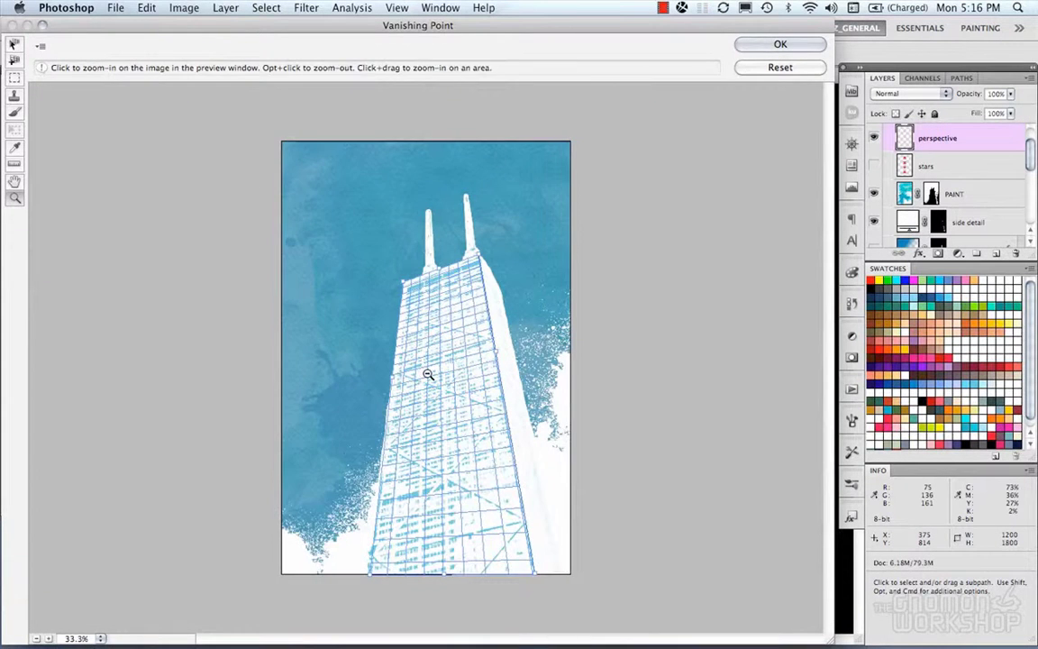
alt+click(422, 372)
click(428, 374)
click(428, 374)
key(space)
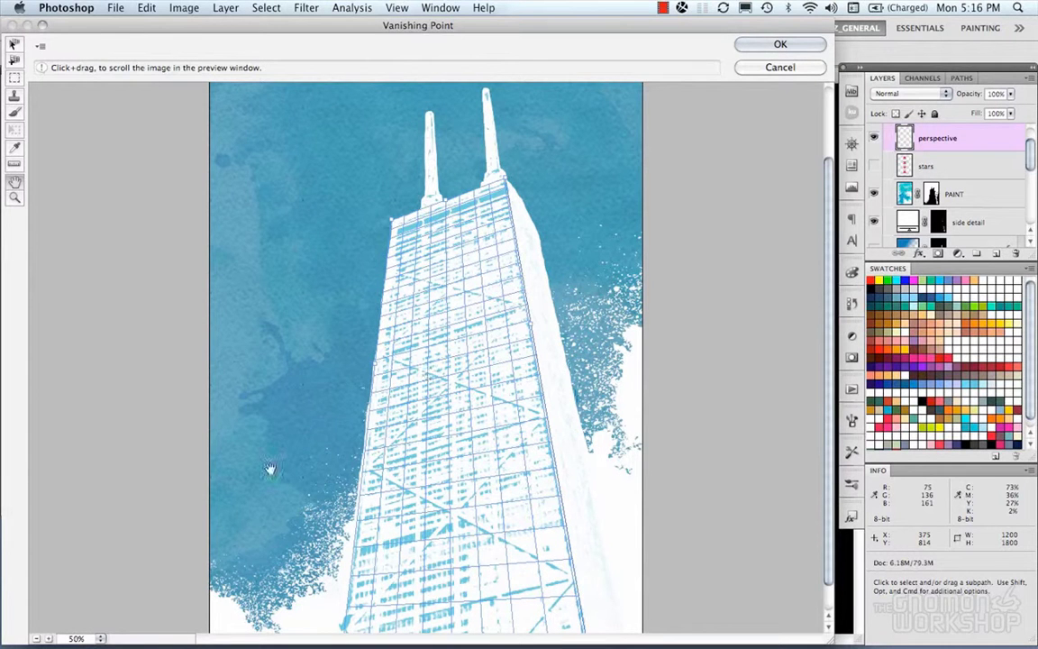
click(36, 638)
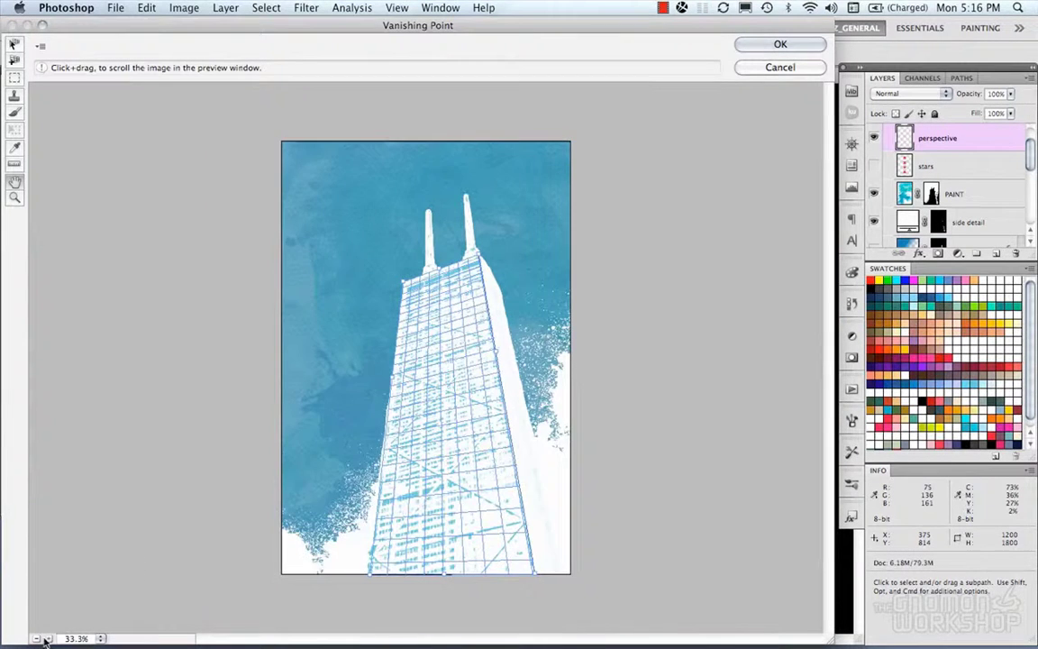
click(41, 577)
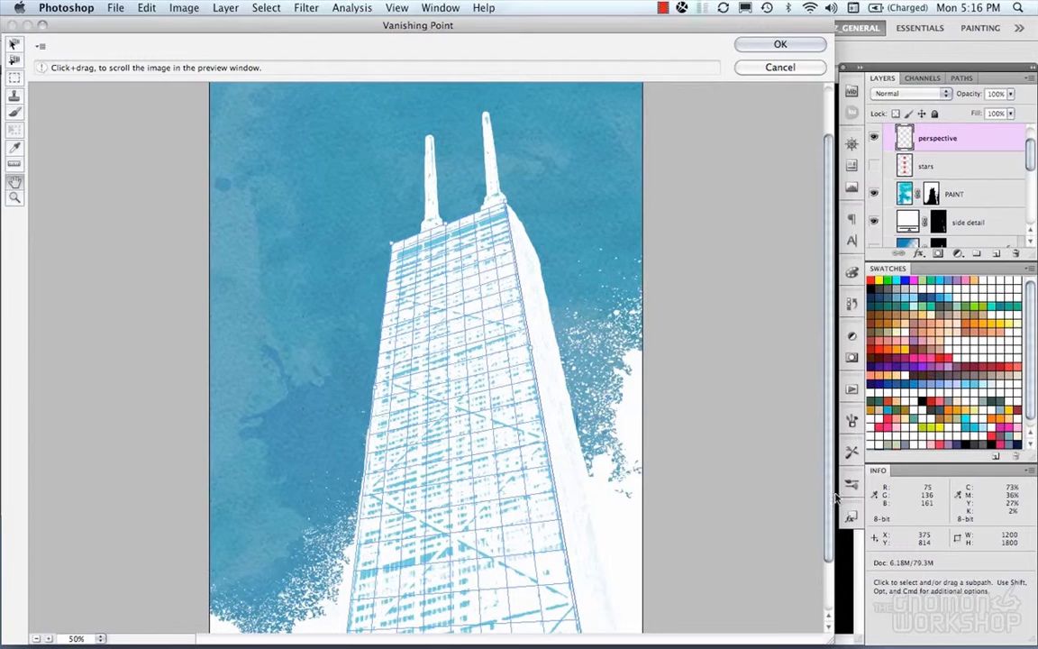
scroll(754, 451, down, 3)
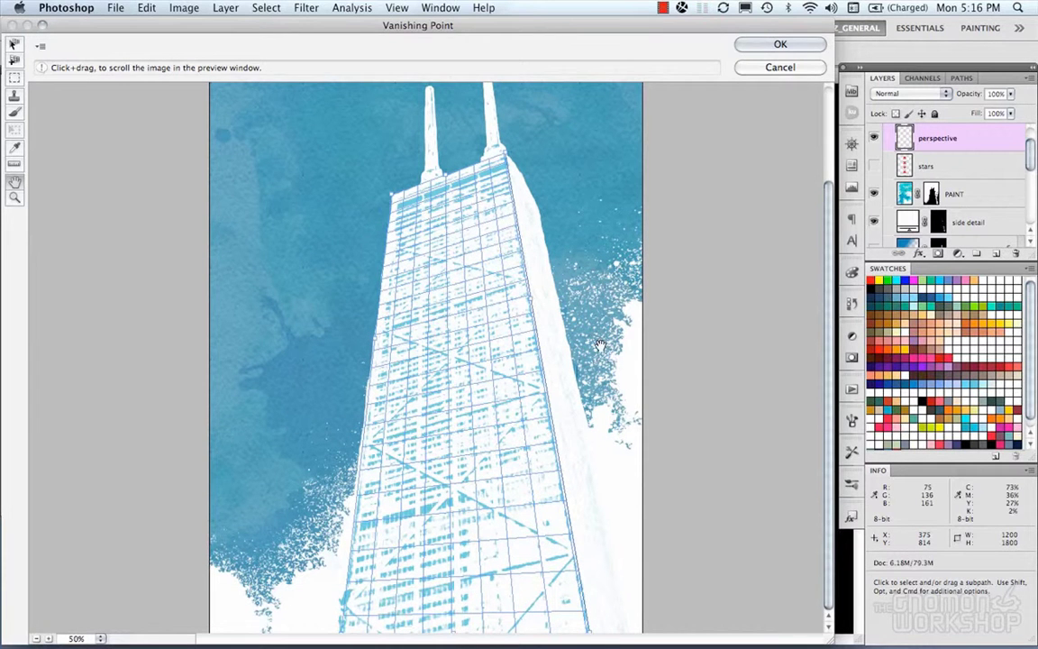
click(36, 638)
click(16, 45)
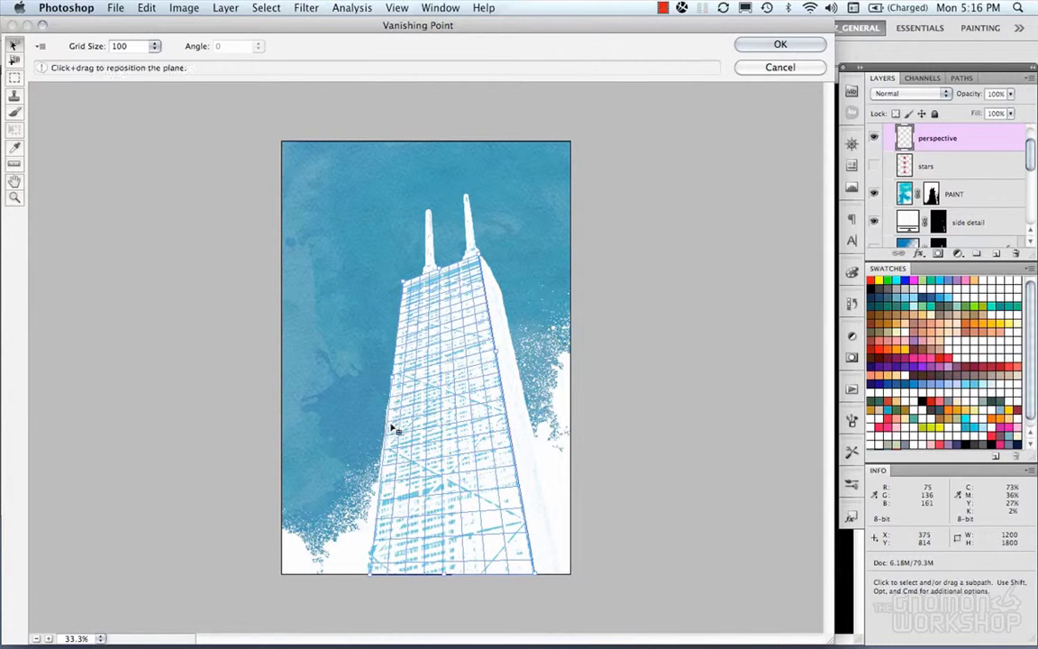
- Extend the plane's bottom edge below the tower's base and paste the copied star column
drag(445, 573, 445, 602)
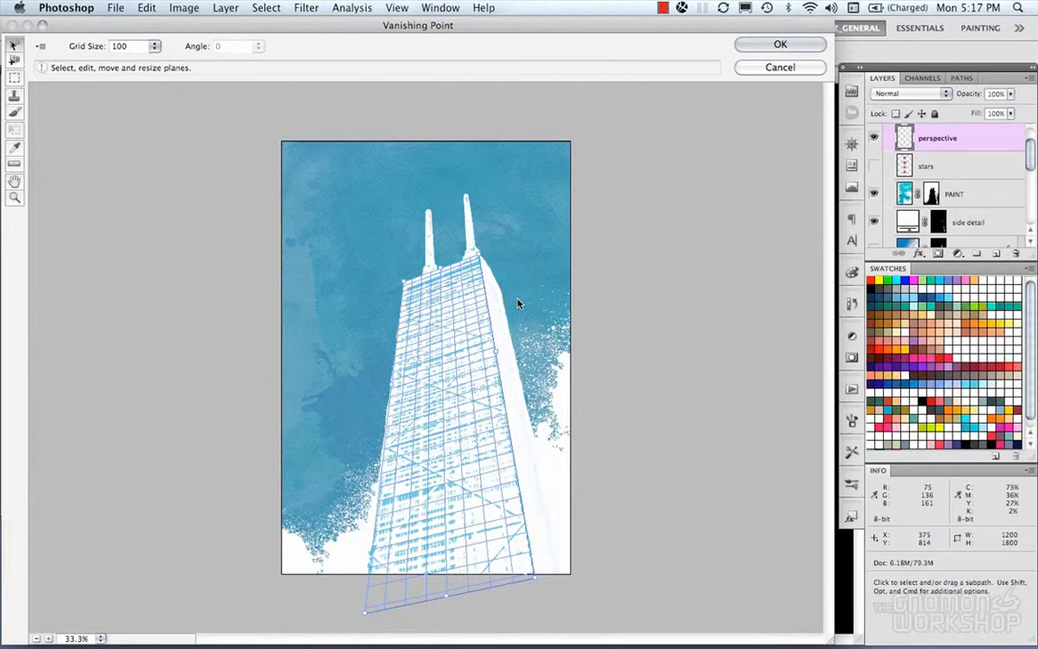
key(alt)
key(super+v)
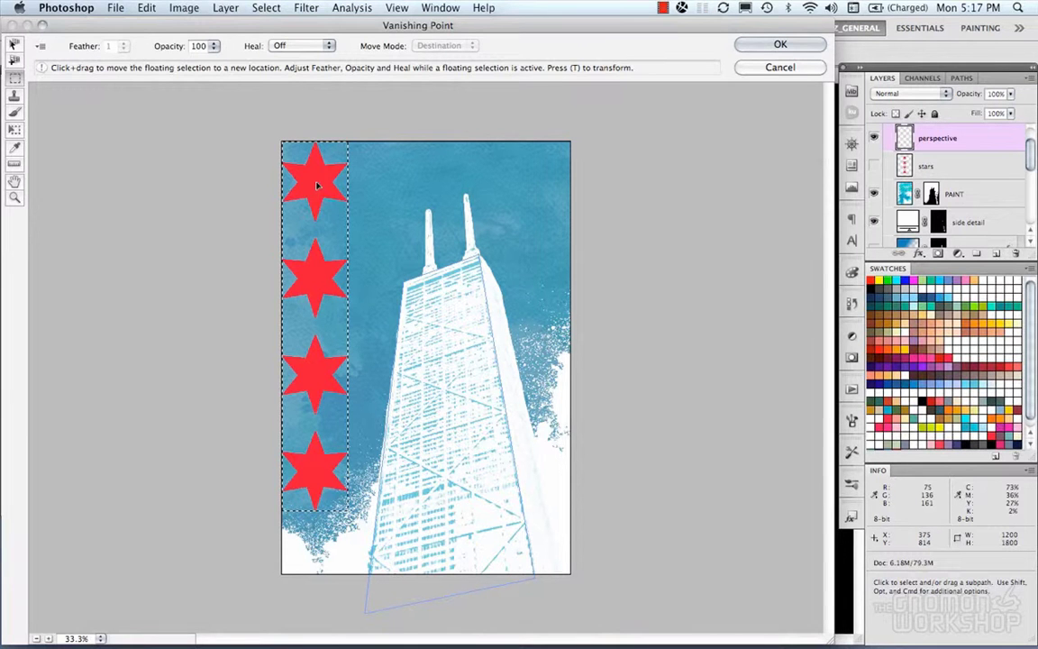
- Drag the stars into the perspective plane and widen them slightly, leaving Flip off
drag(316, 186, 443, 299)
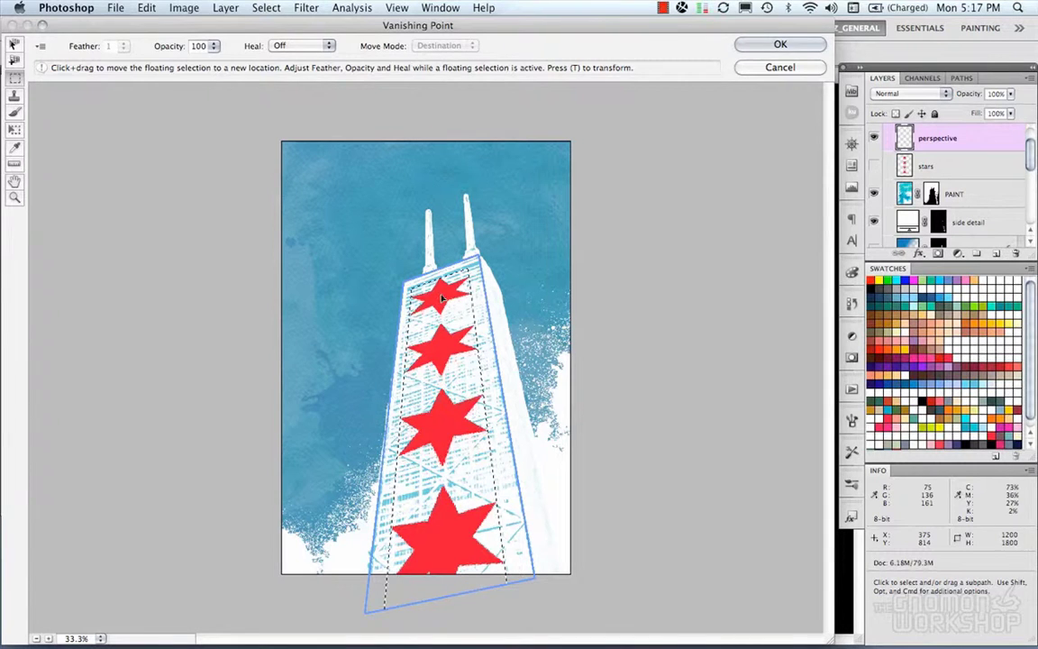
key(t)
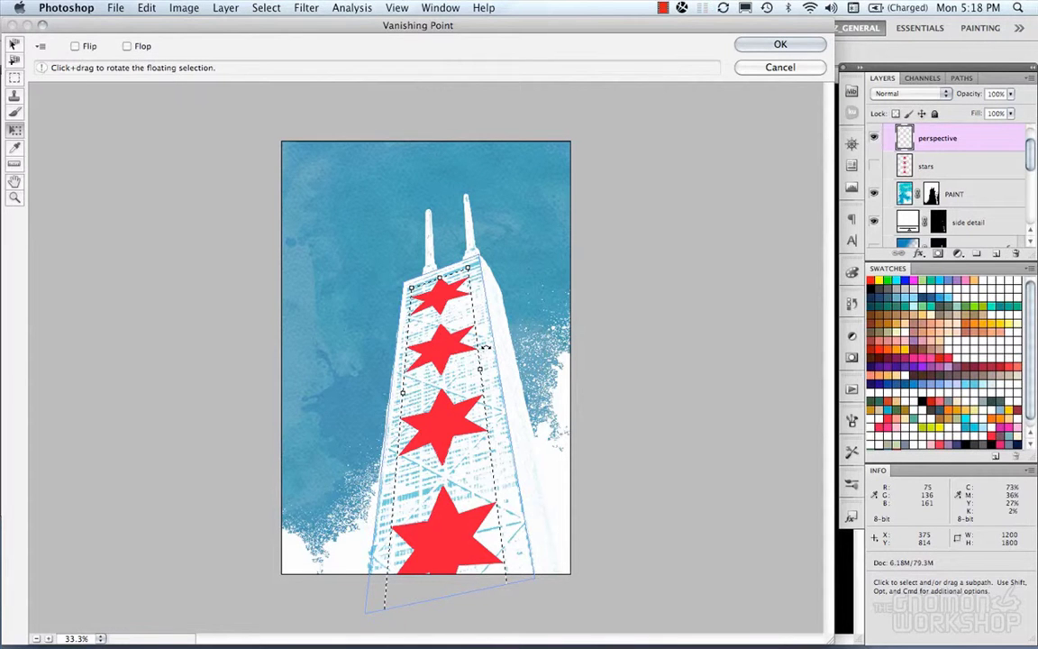
drag(480, 370, 483, 370)
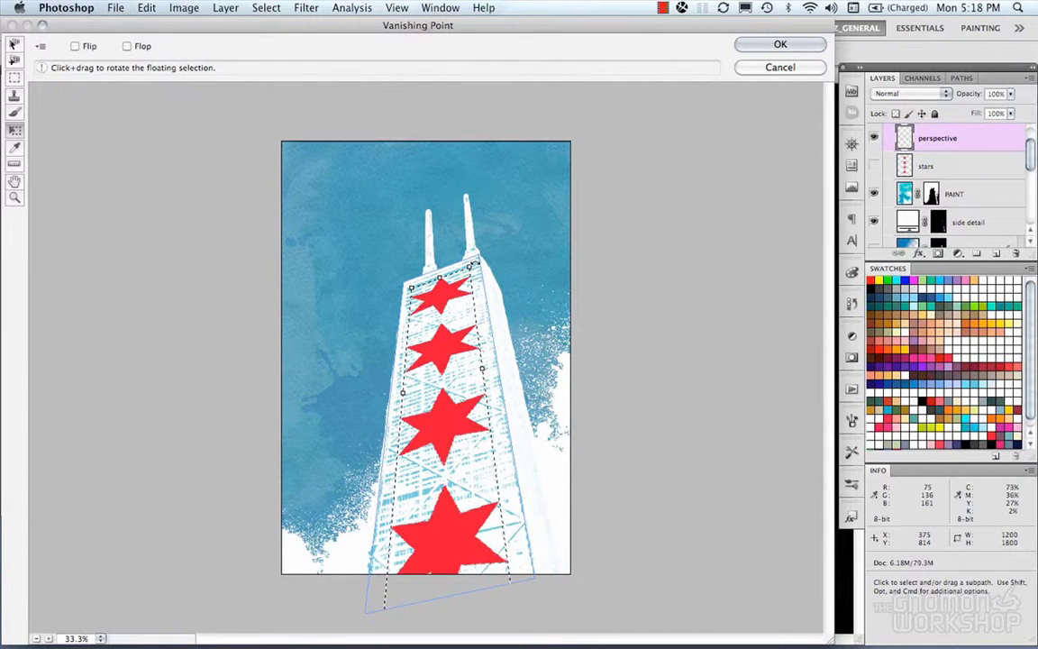
click(448, 535)
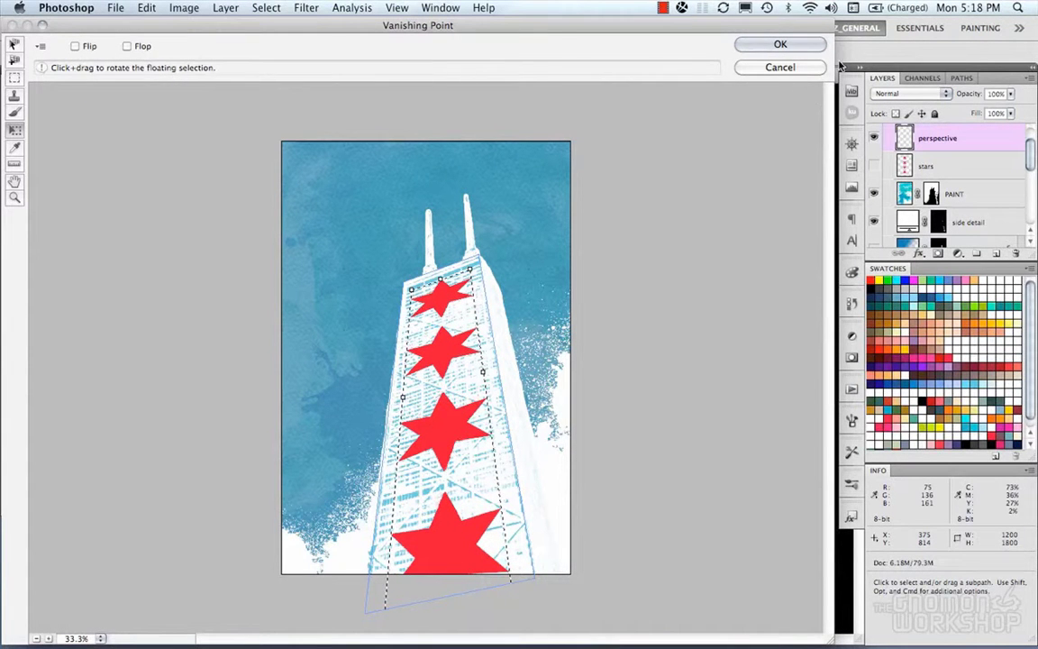
click(77, 48)
click(78, 48)
click(41, 47)
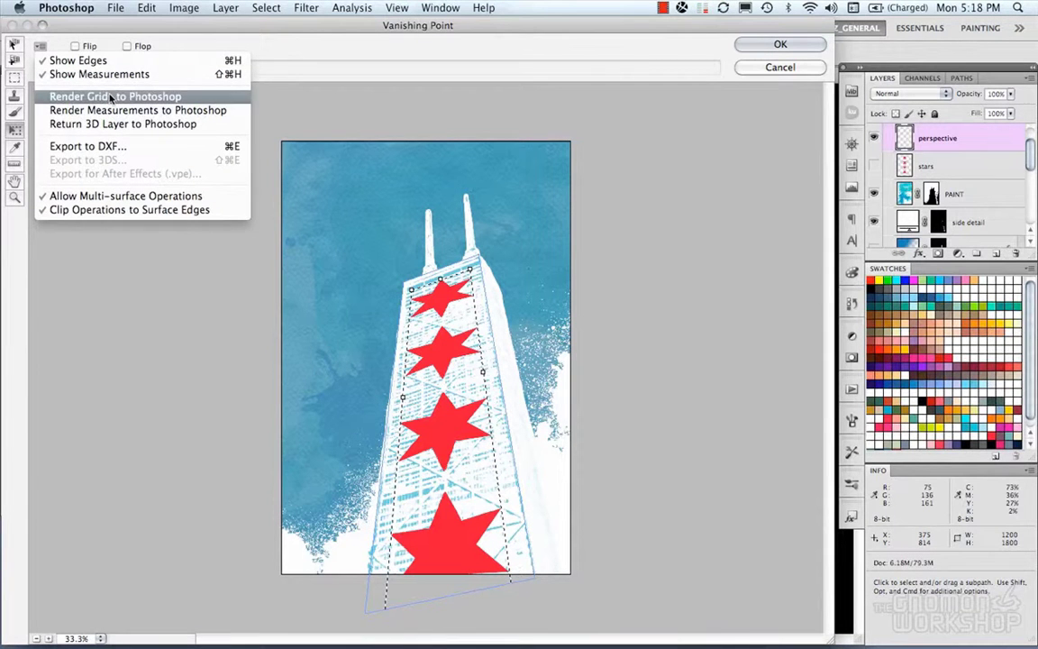
- Close the settings list and cycle through the Marquee, Stamp and Brush tools
click(38, 43)
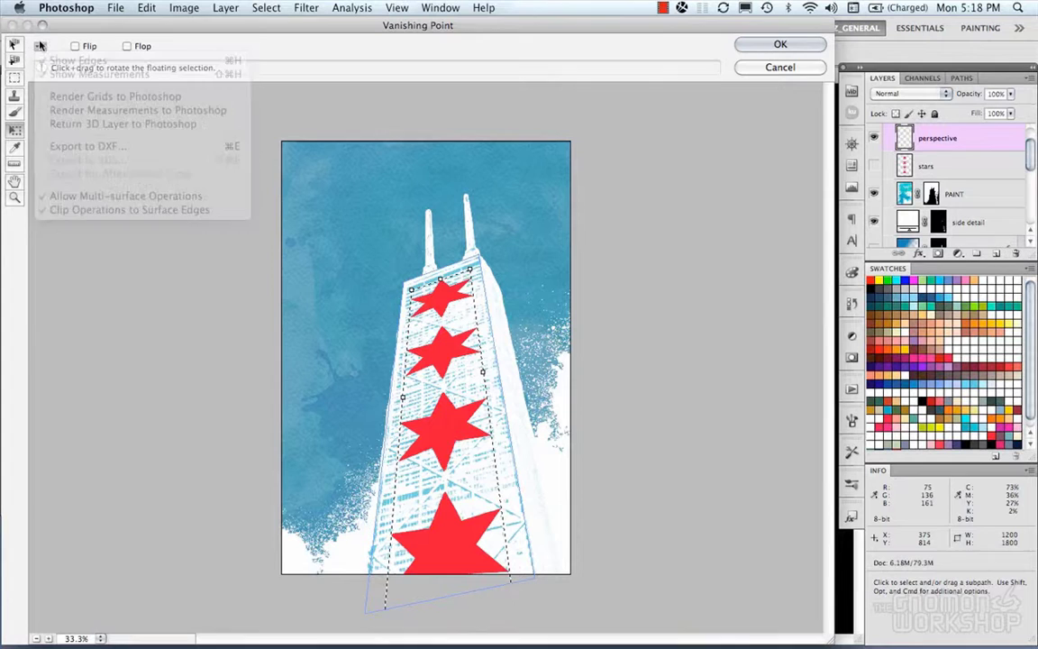
click(15, 79)
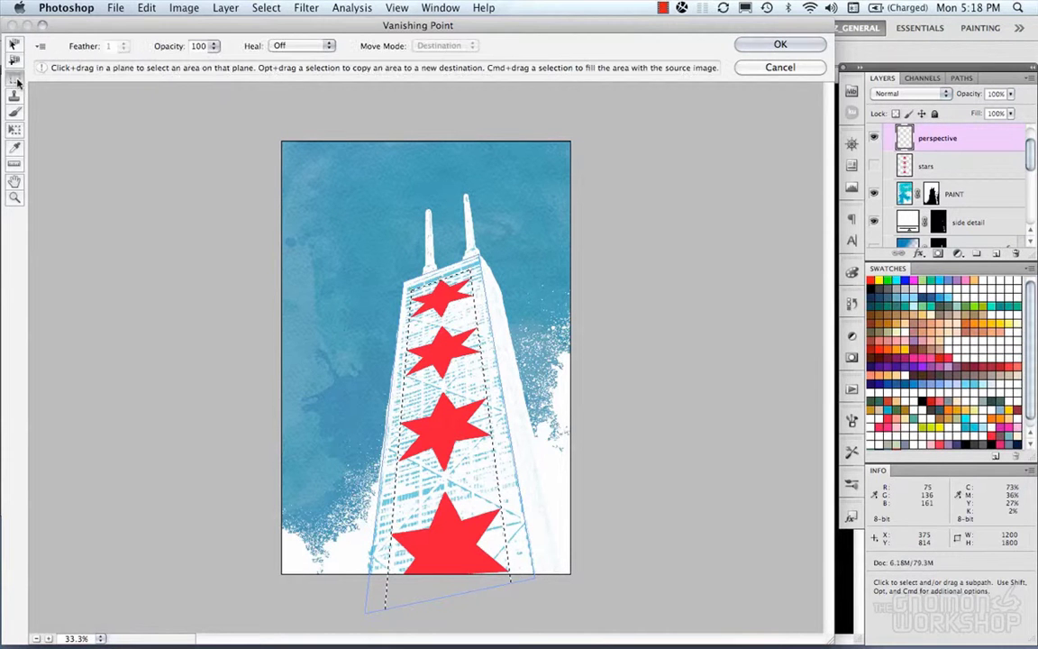
click(15, 95)
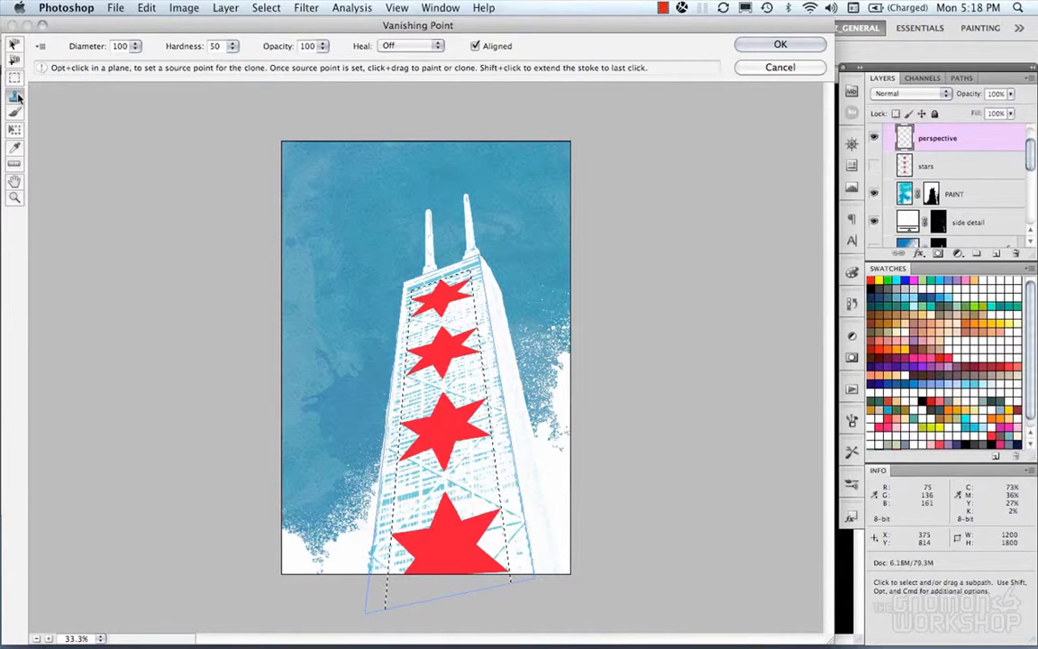
click(16, 112)
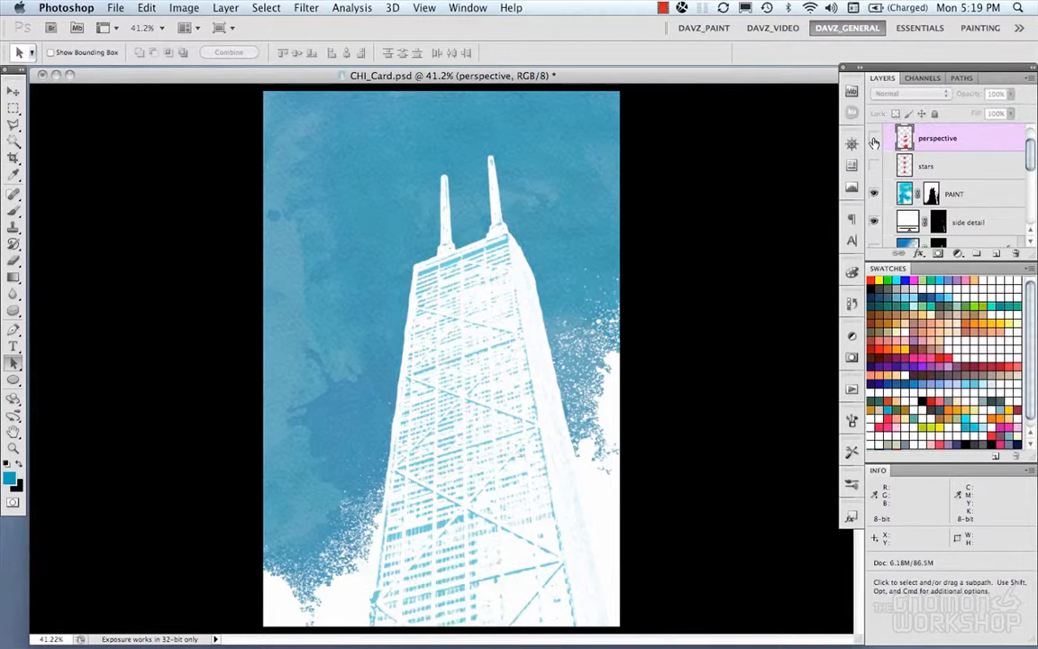
- Show the perspective layer, toggling it off and on to compare the tapered stars
click(874, 140)
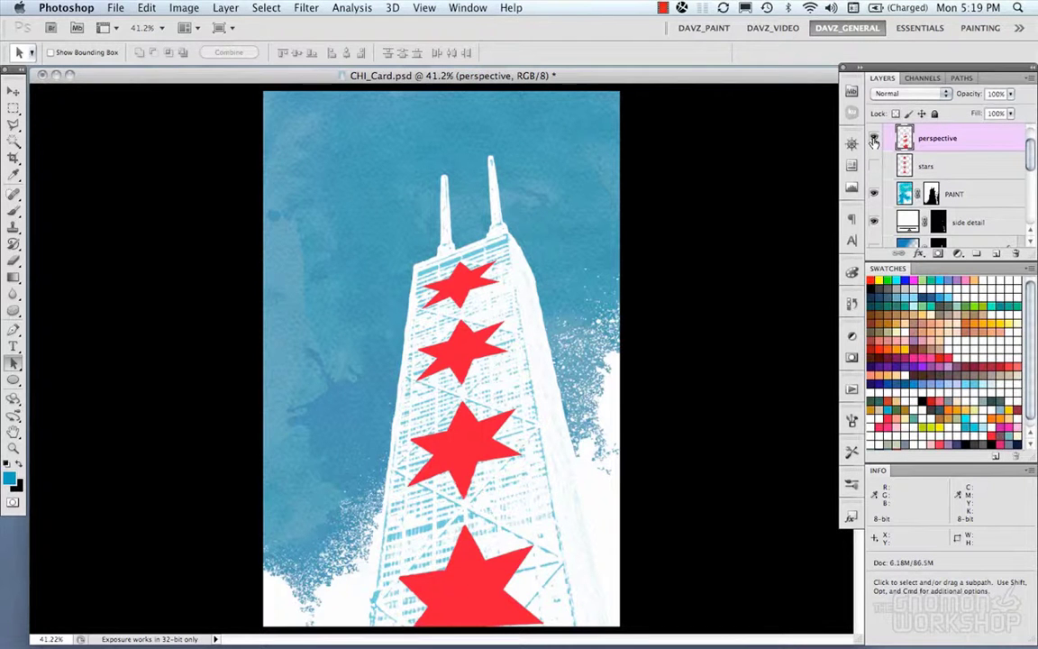
click(874, 140)
click(875, 139)
- Reopen Vanishing Point and paint a test brush stroke across the tower, then undo it
click(306, 7)
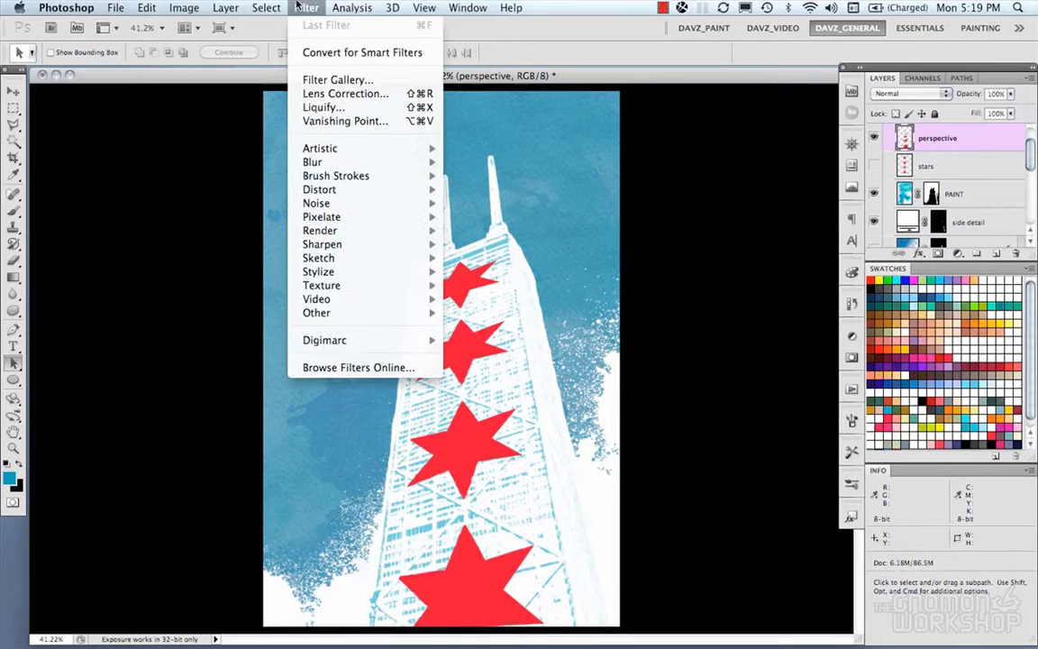
click(338, 121)
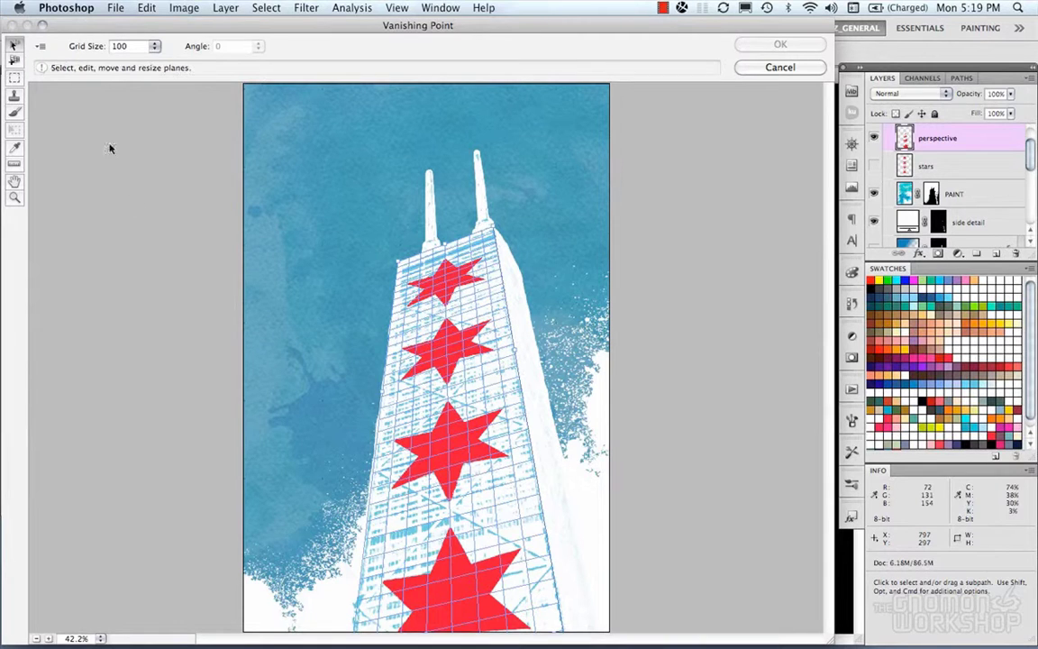
click(14, 112)
mouse_move(492, 275)
mouse_down()
mouse_move(451, 287)
mouse_move(411, 320)
mouse_move(534, 351)
mouse_move(397, 383)
mouse_move(379, 352)
mouse_move(465, 410)
mouse_move(351, 505)
mouse_move(495, 451)
mouse_move(333, 527)
mouse_move(300, 437)
mouse_move(408, 392)
mouse_up()
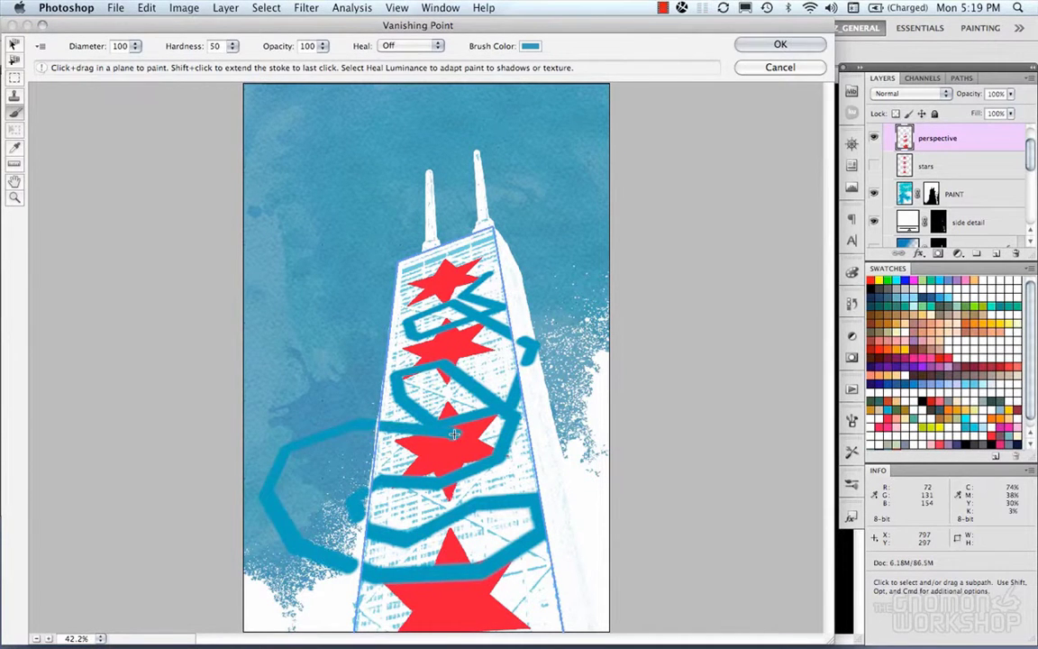
key(super+z)
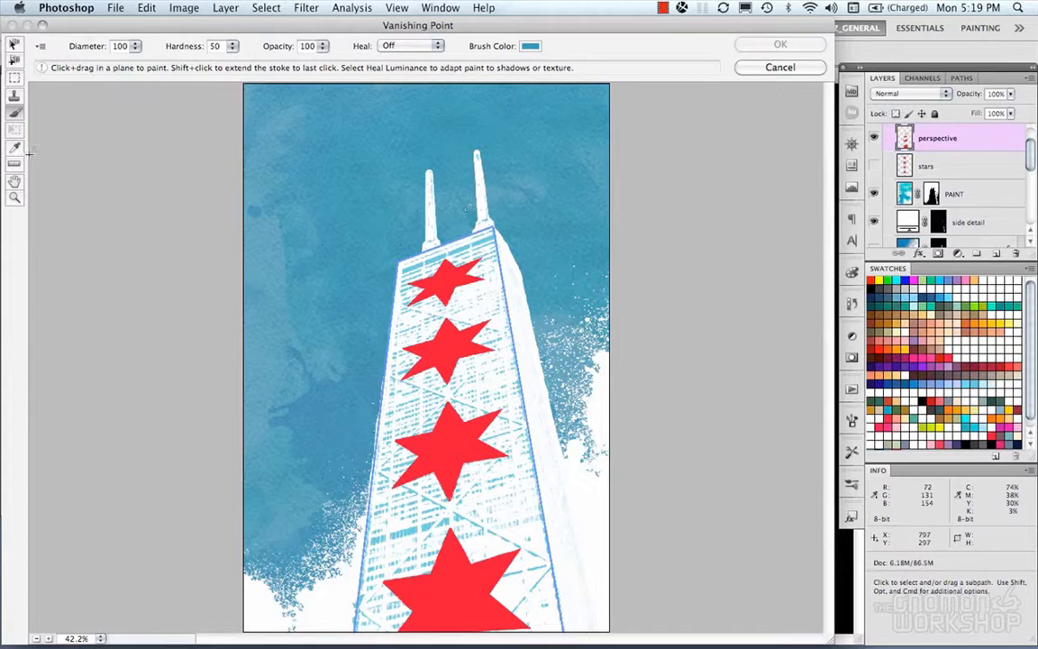
- Try the Measure and Marquee tools, then paint short blue test strokes near the top and third stars, undoing the first
click(14, 163)
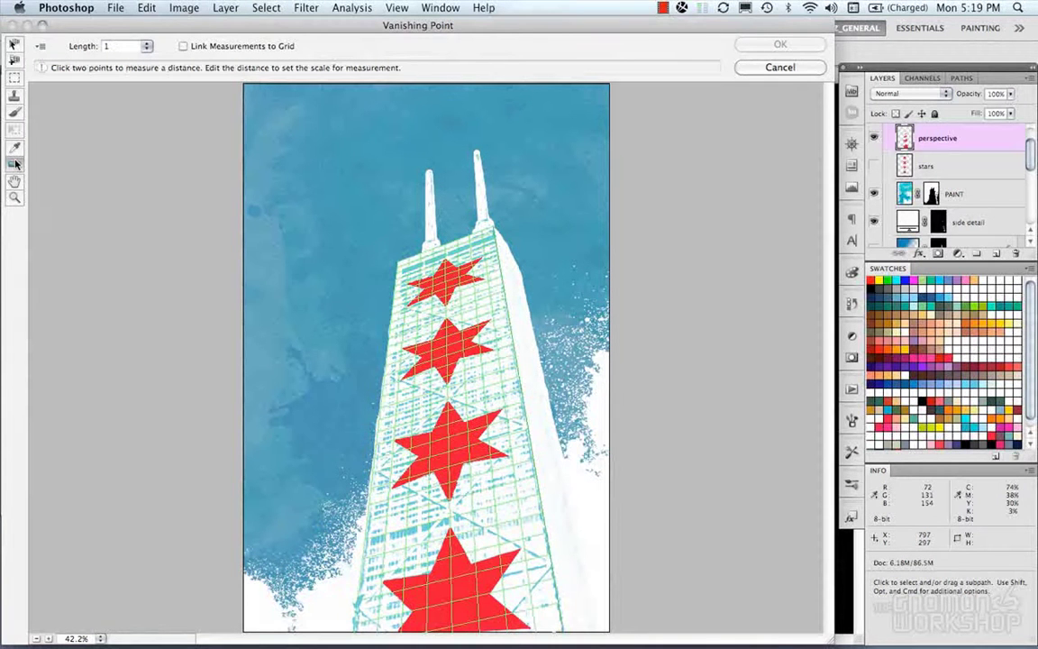
click(15, 81)
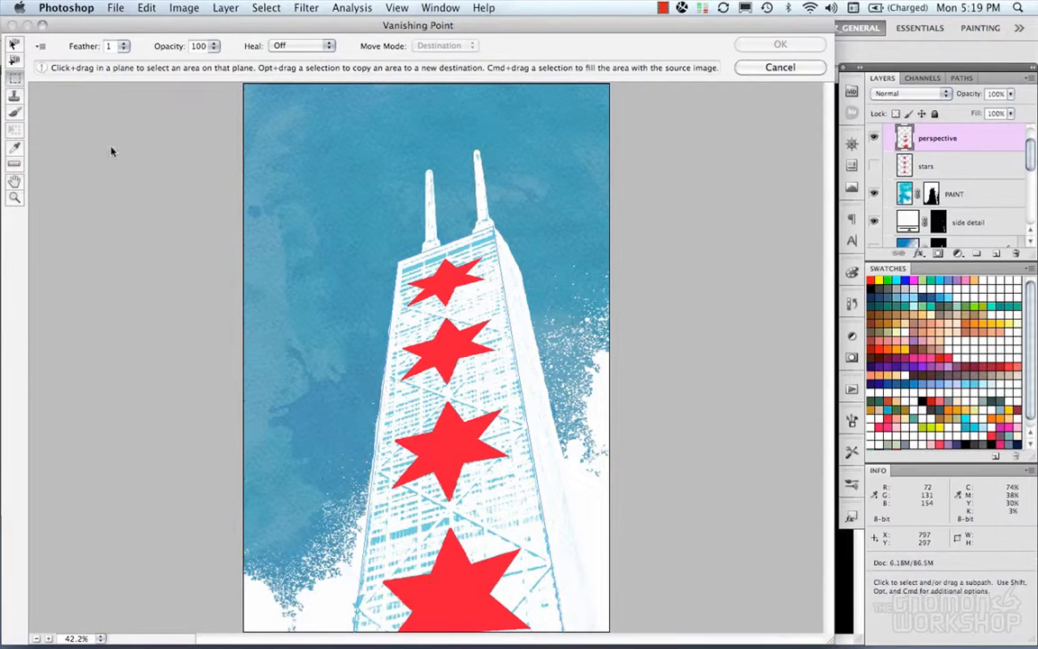
click(14, 111)
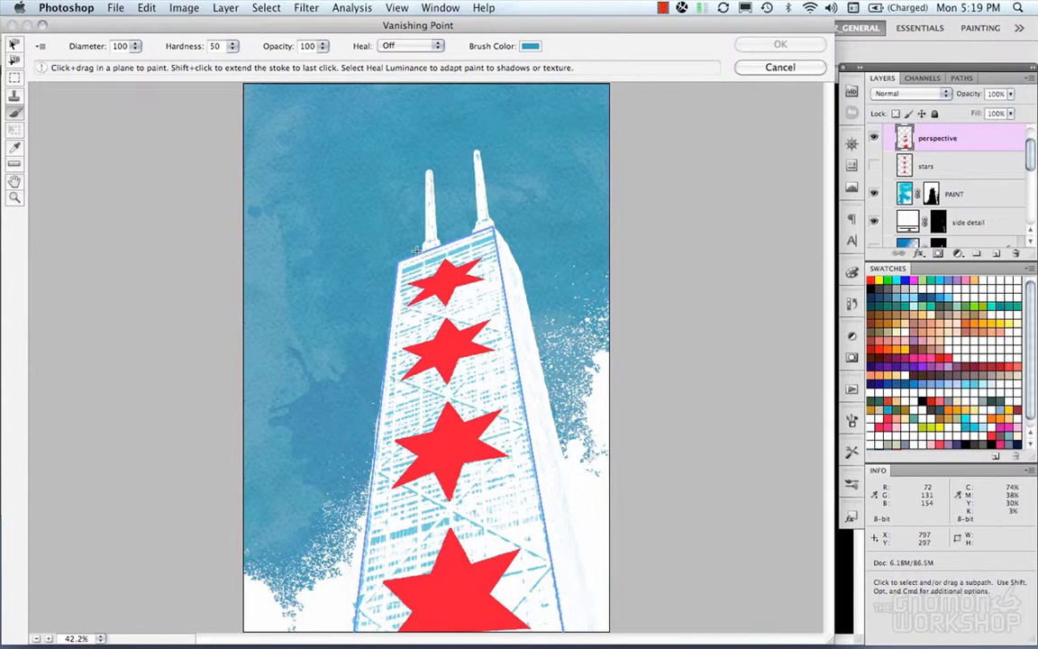
drag(446, 303, 488, 307)
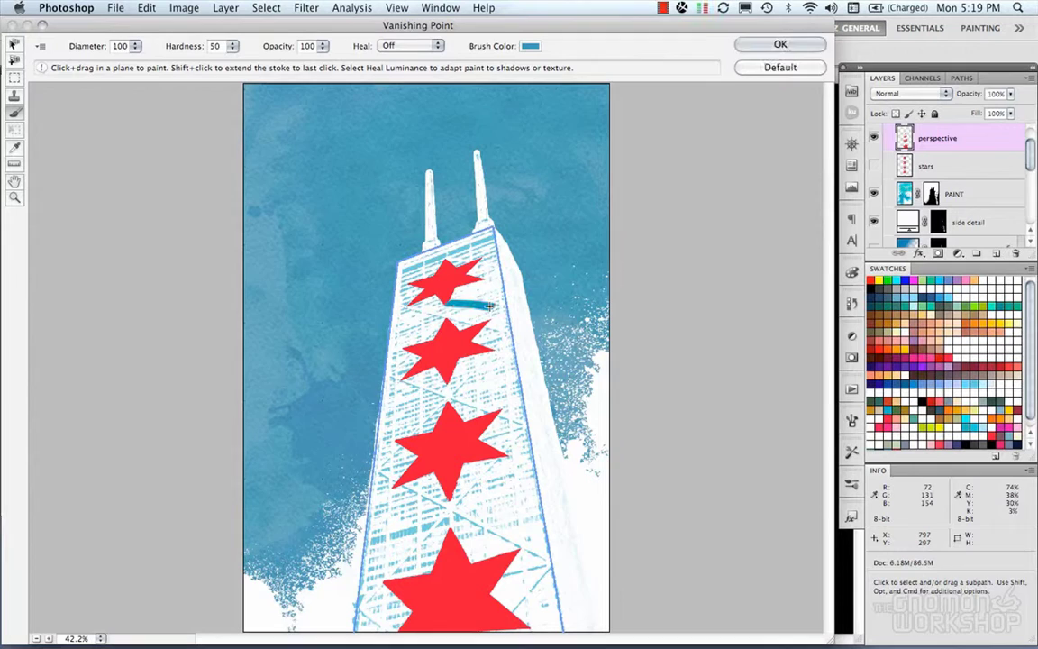
key(super+z)
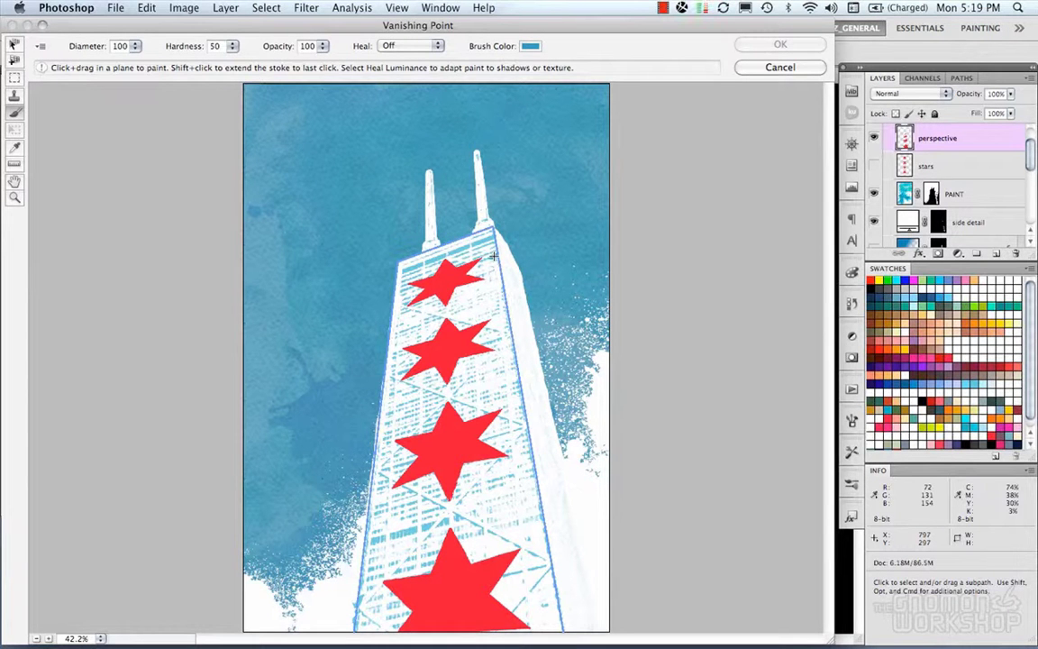
drag(497, 421, 509, 426)
- Undo the blue dab and cancel Vanishing Point, keeping the stars free of paint
key(super+z)
click(768, 71)
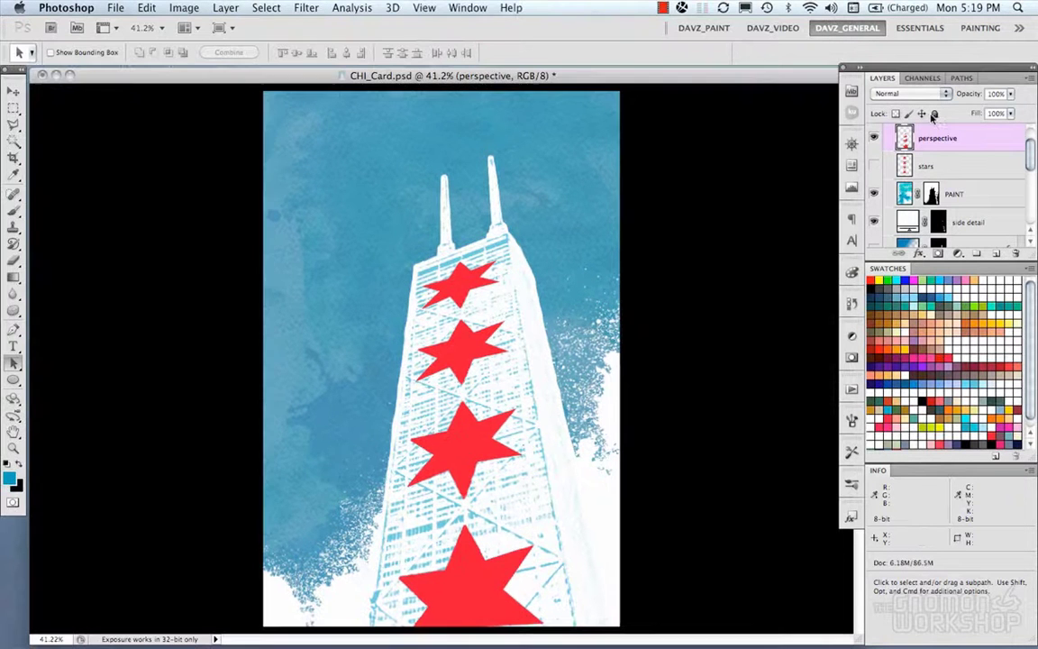